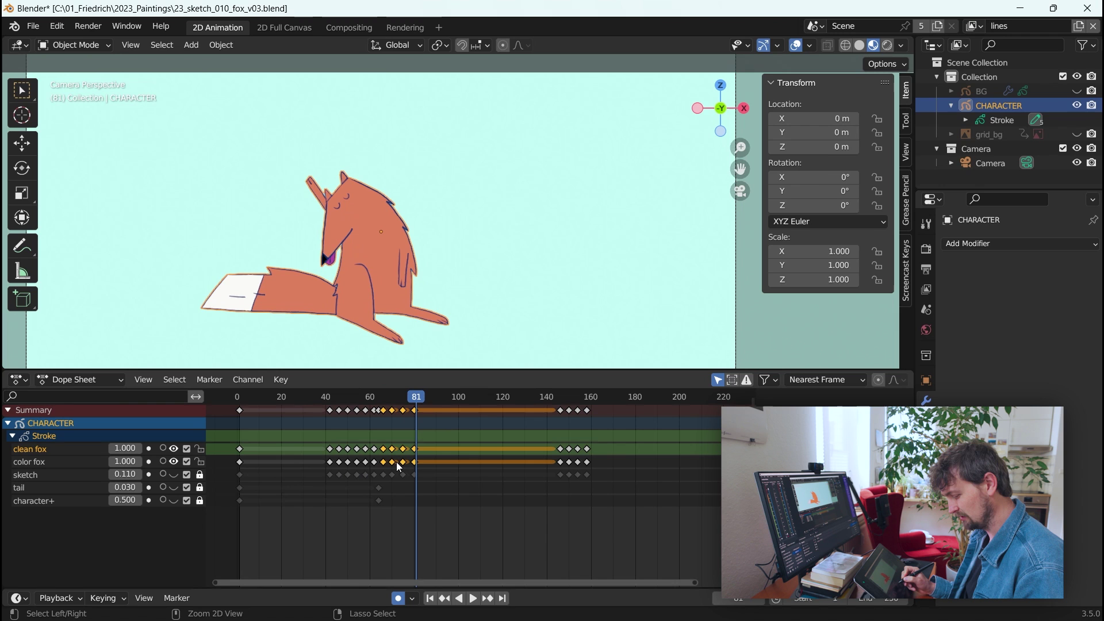
Step: Duplicate the selected orange keyframes and slide the copies later in time
key("shift+d")
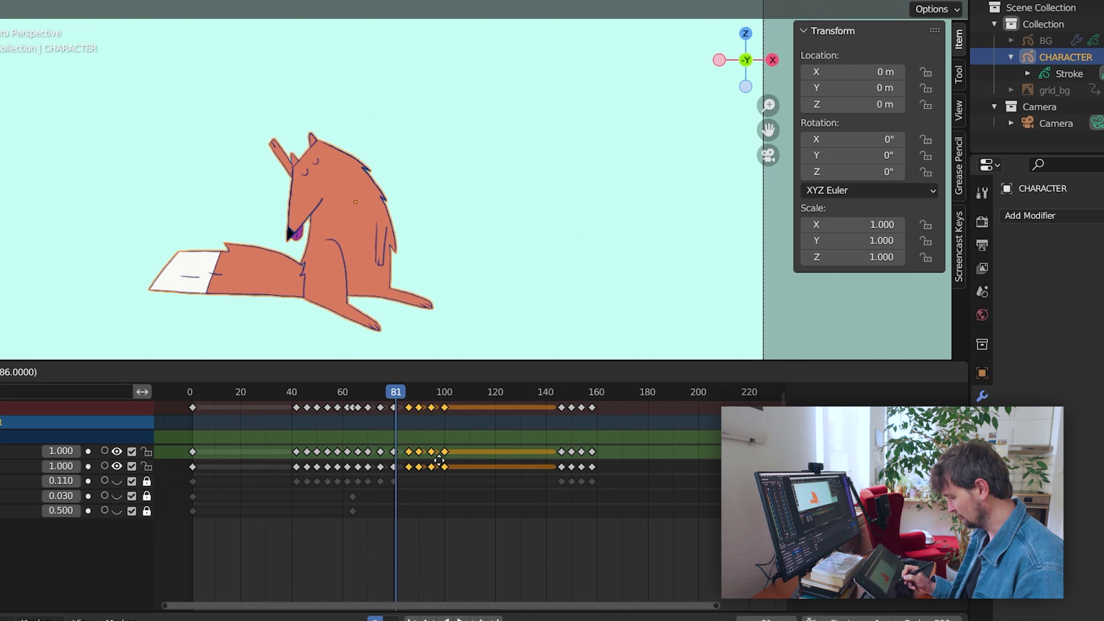
left_click(439, 467)
left_click(476, 475)
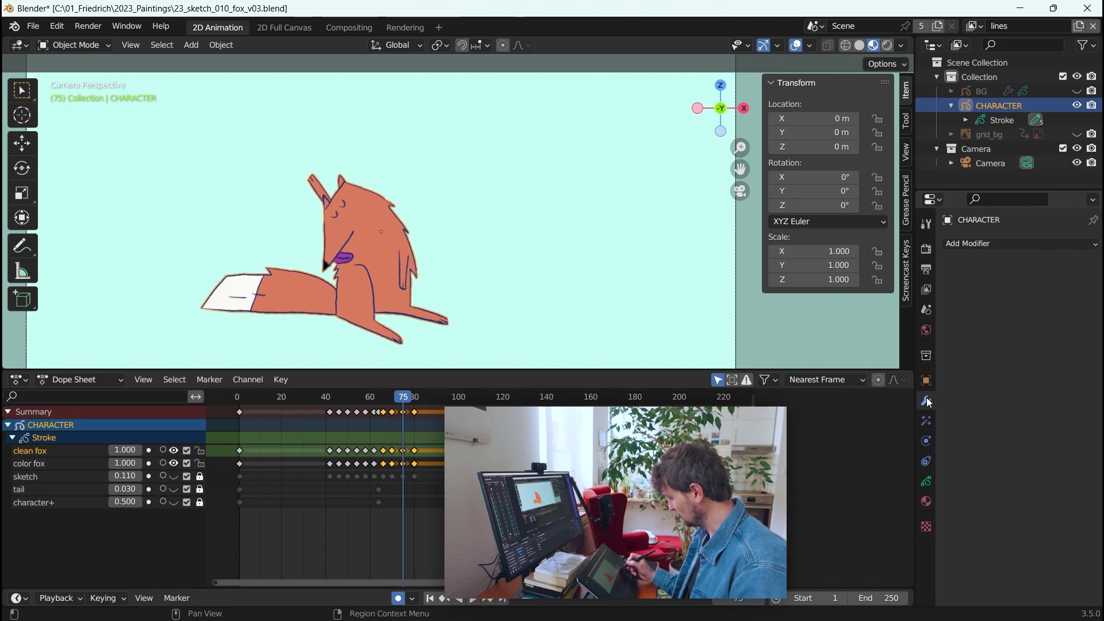
Step: Add a Time Offset modifier to the fox, with Custom Range looping frames 66–84
left_click(989, 243)
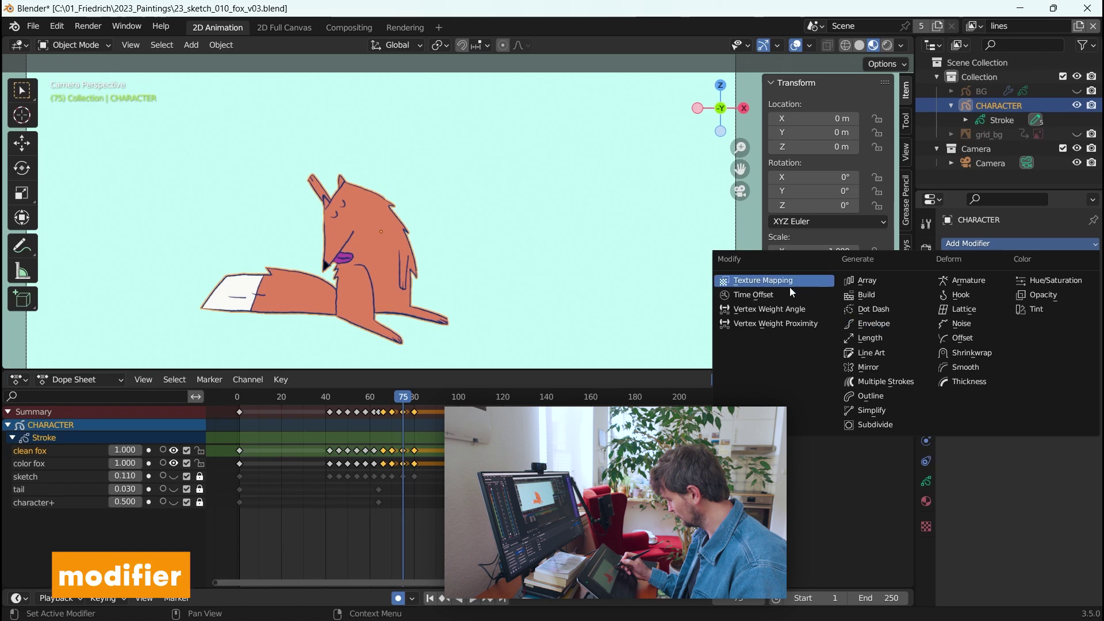
left_click(784, 294)
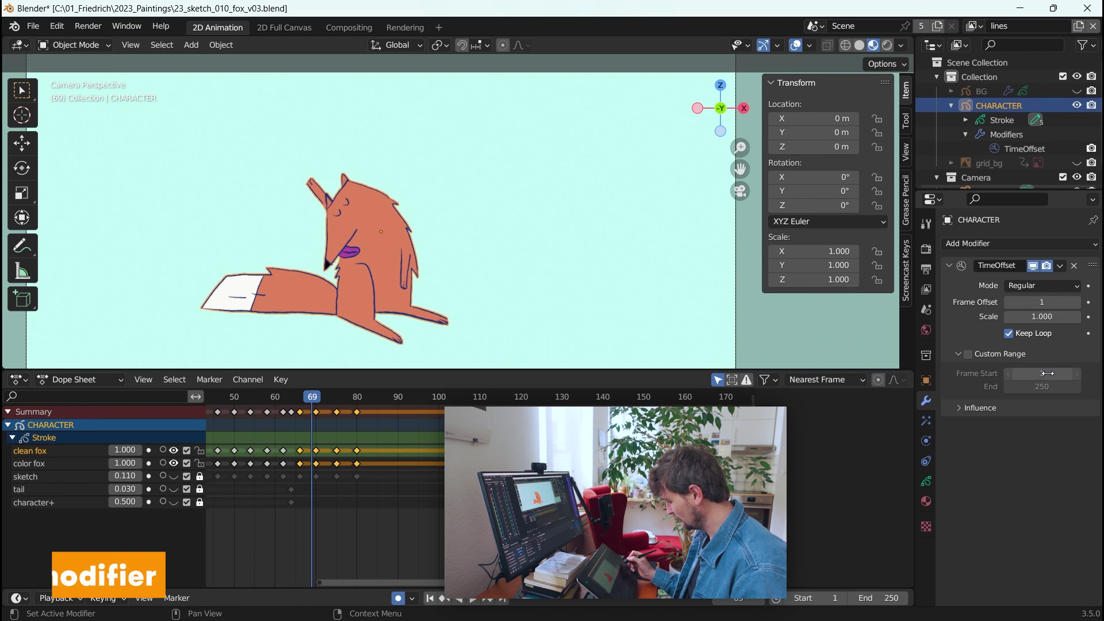
left_click_drag(305, 394, 372, 398)
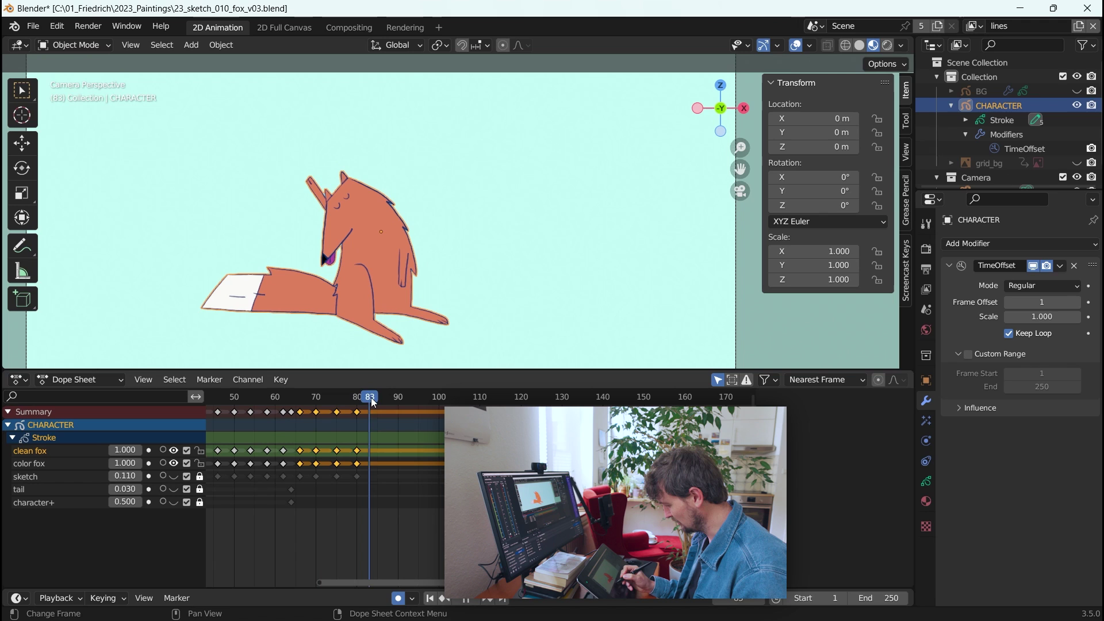
left_click(968, 354)
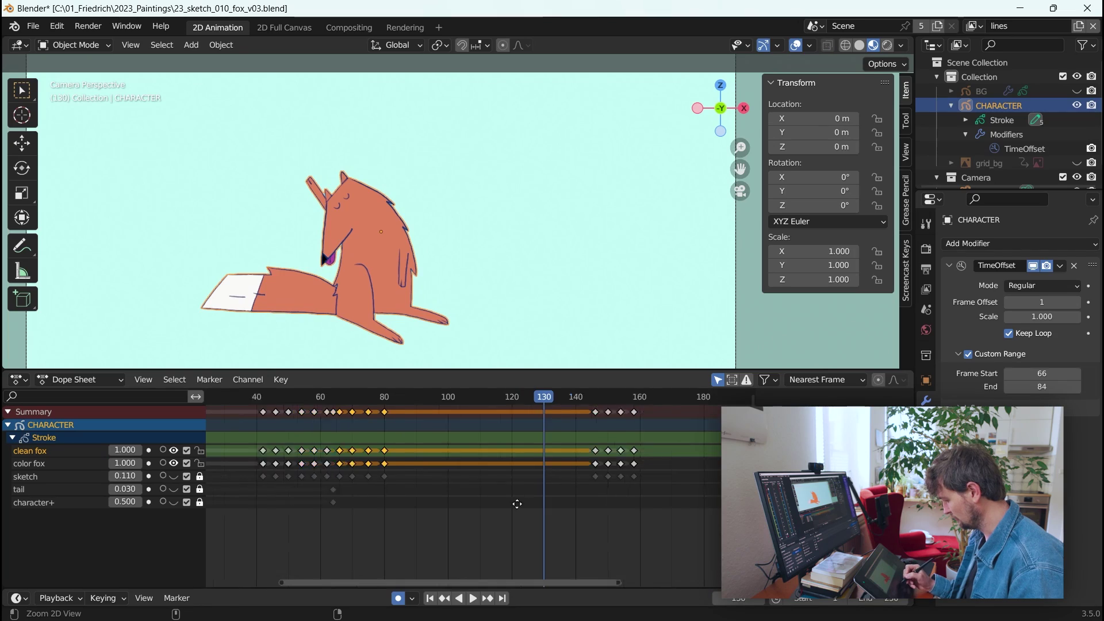
Step: Scrub the timeline toward frame 140 to check the fox's 66–84 loop
left_click_drag(679, 403, 522, 427)
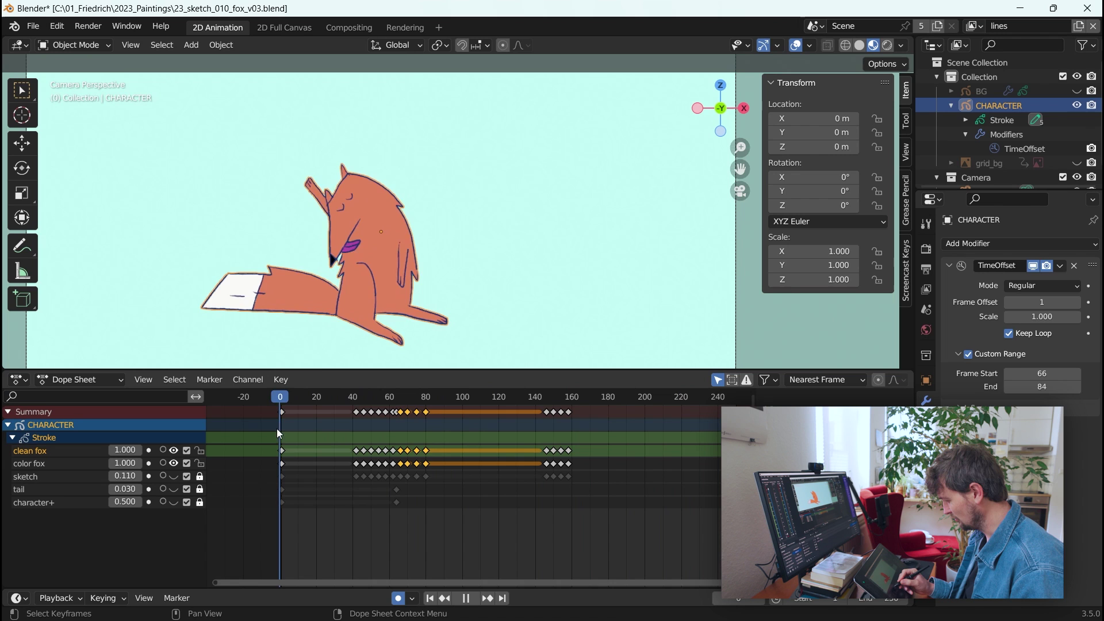
left_click_drag(662, 430, 361, 416)
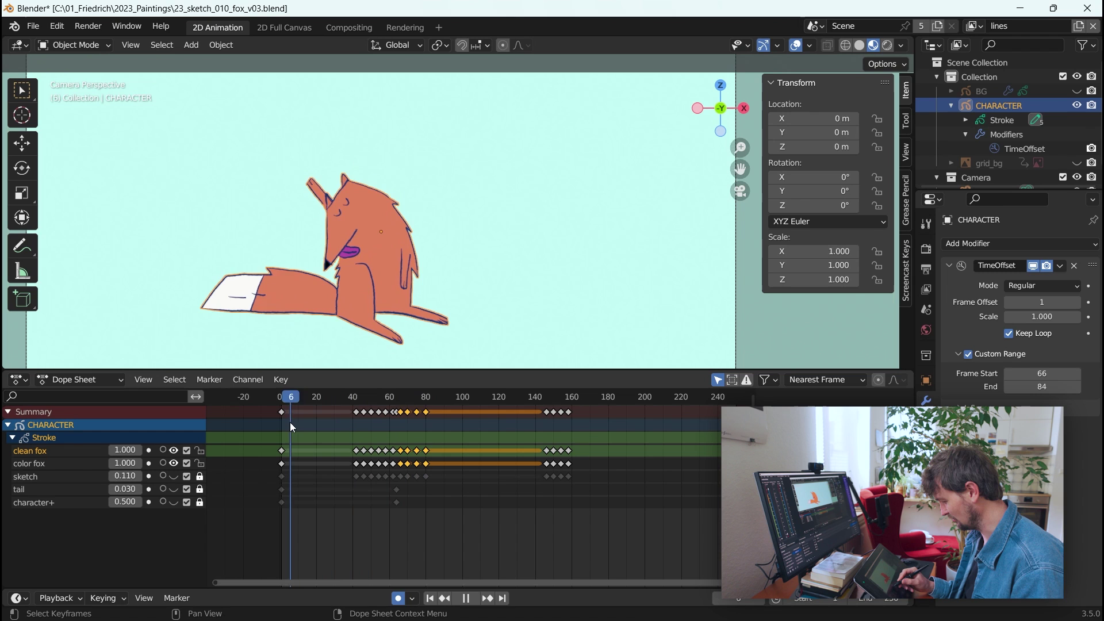
left_click_drag(290, 422, 640, 401)
scroll(626, 399, "up", 4)
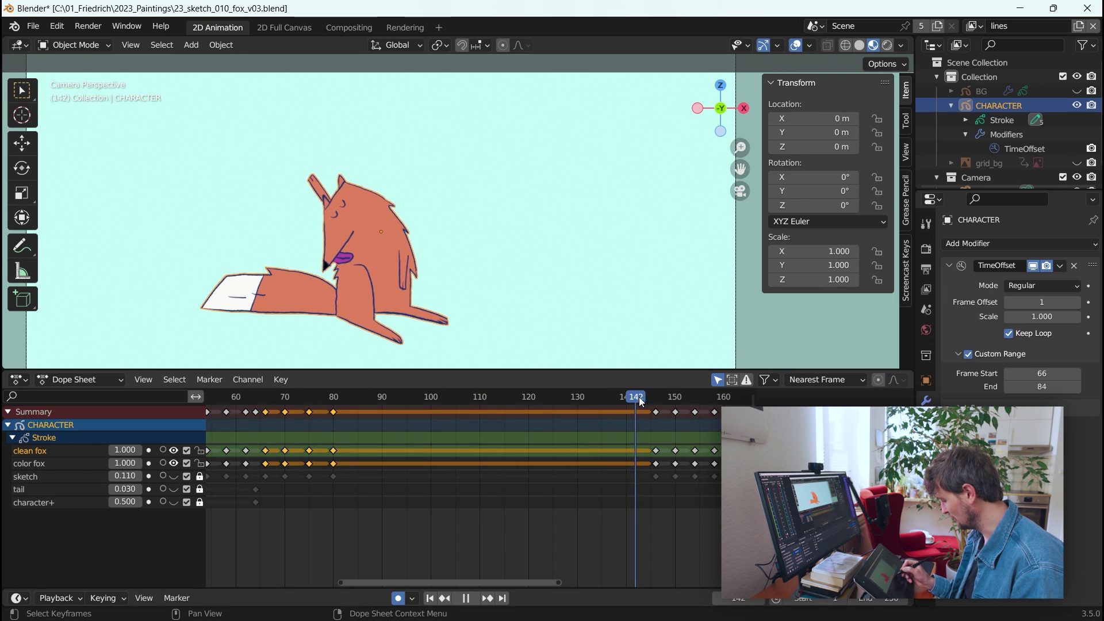
scroll(378, 431, "down", 2)
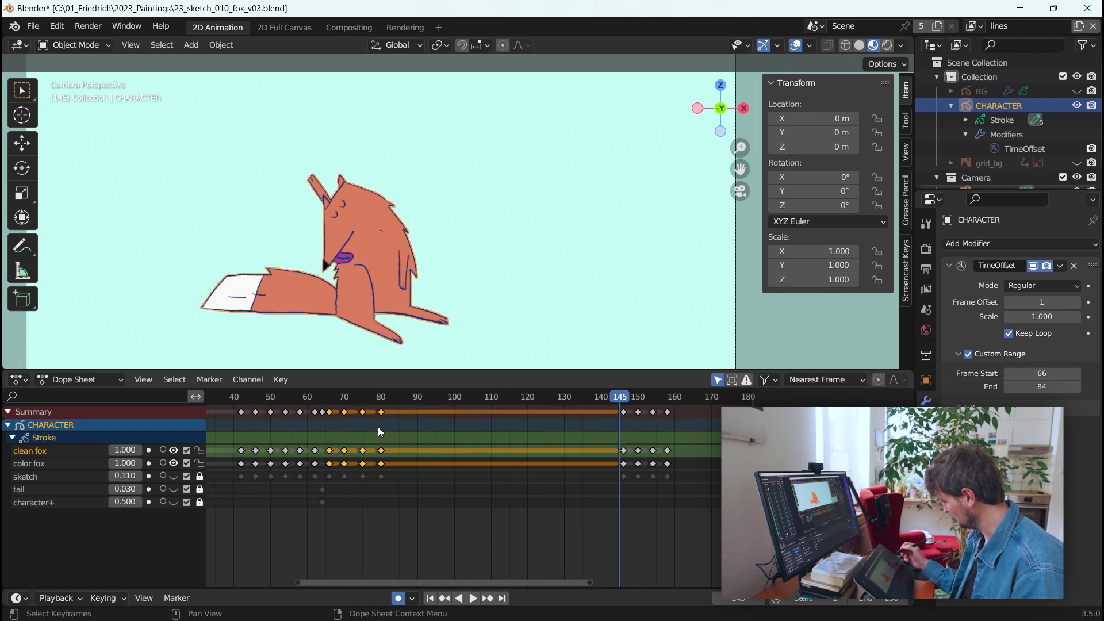
Step: At frame 66, keyframe the Time Offset modifier's Realtime and Render visibility toggles
left_click(333, 399)
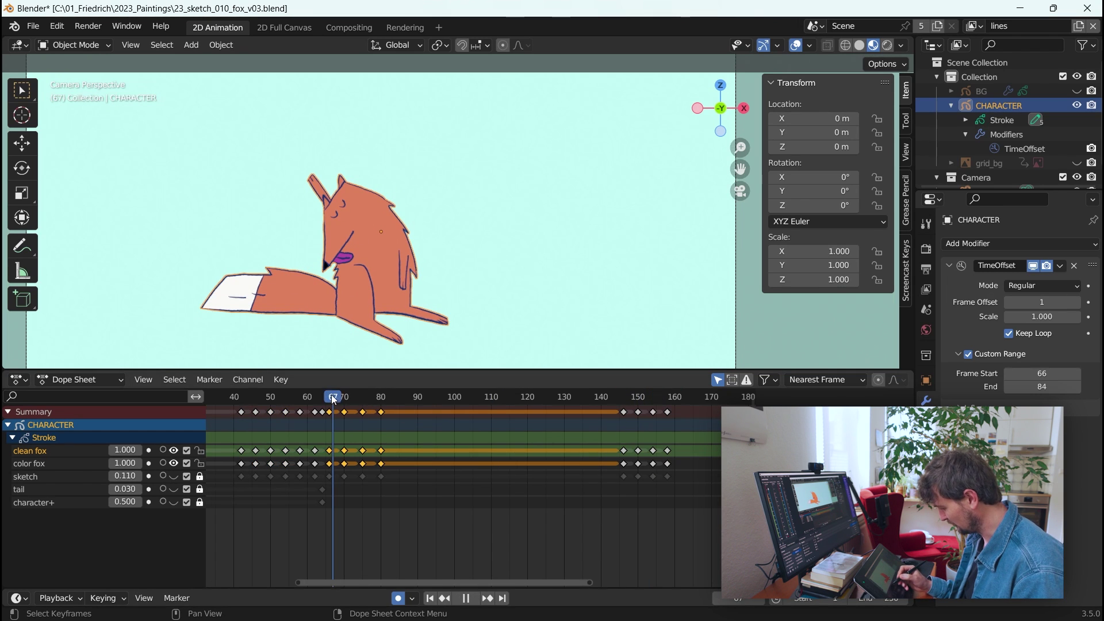
right_click(1031, 269)
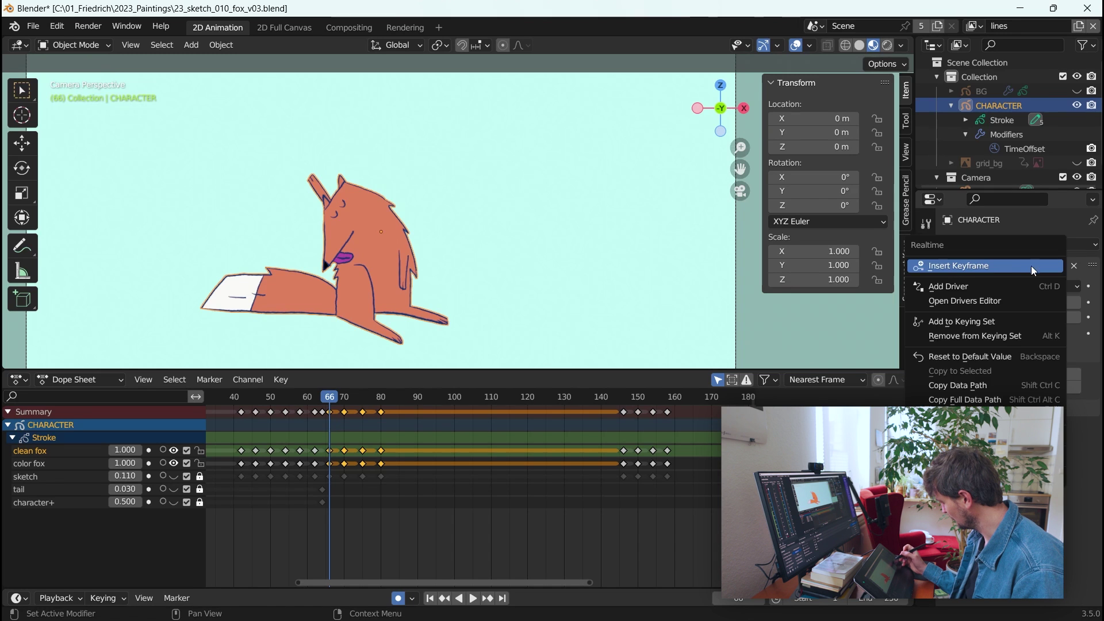
left_click(1003, 265)
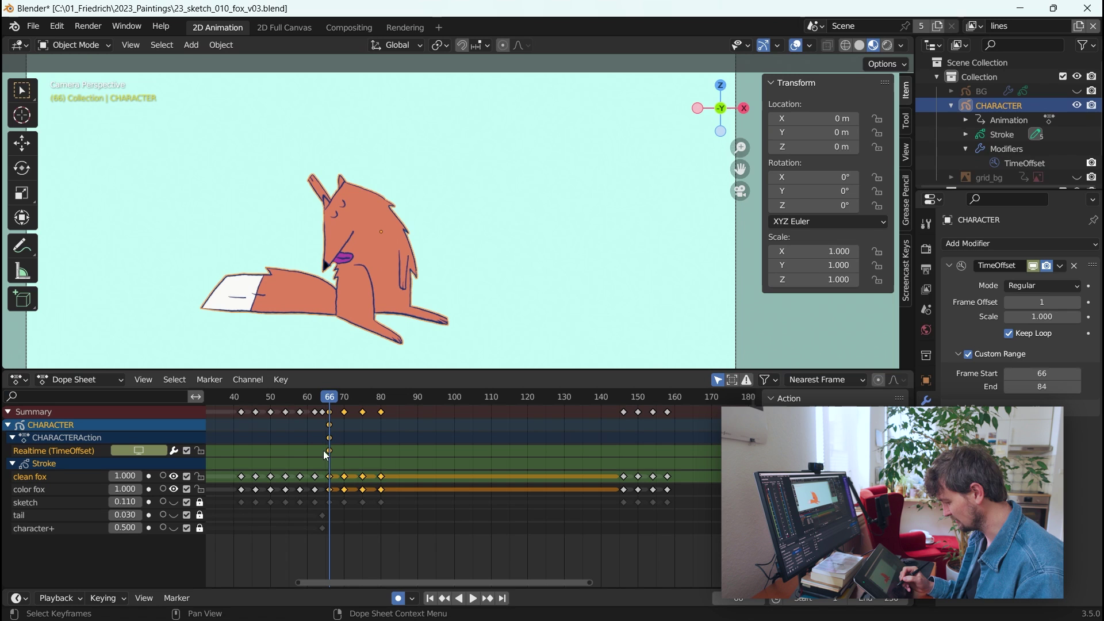
right_click(1044, 269)
left_click(1032, 270)
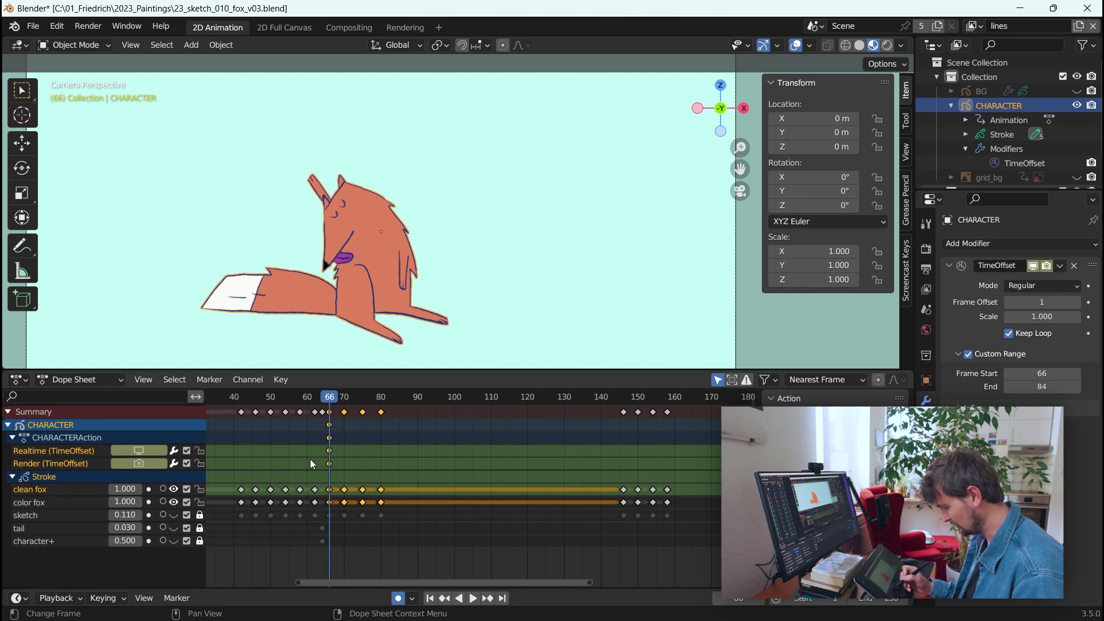
Step: At frame 65, switch off the Time Offset modifier's viewport visibility, then start playback
key("Left")
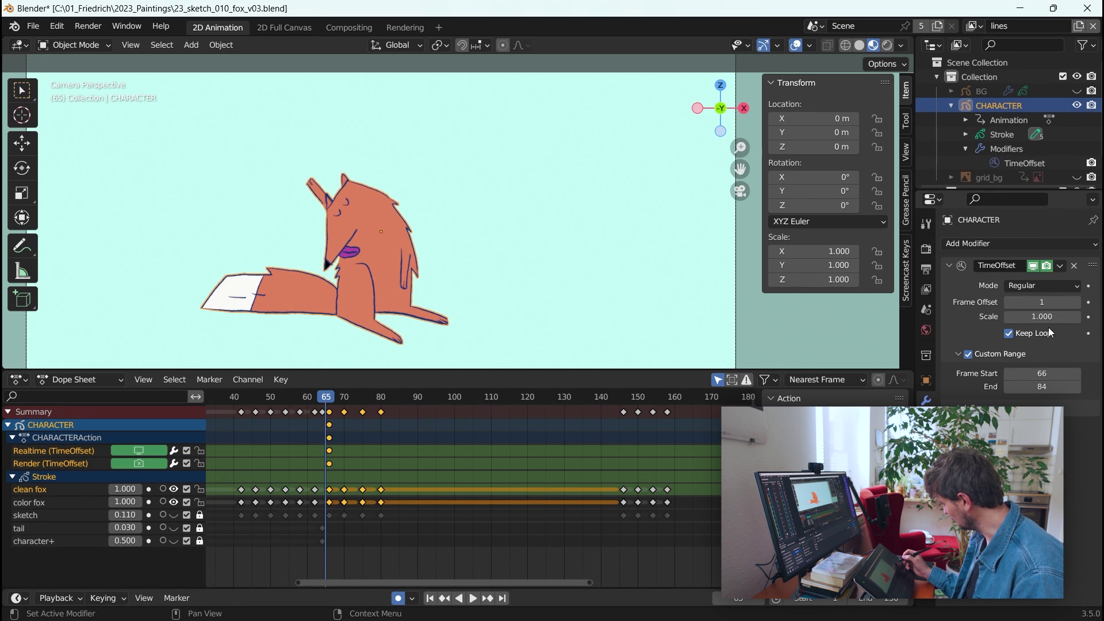
left_click(1032, 268)
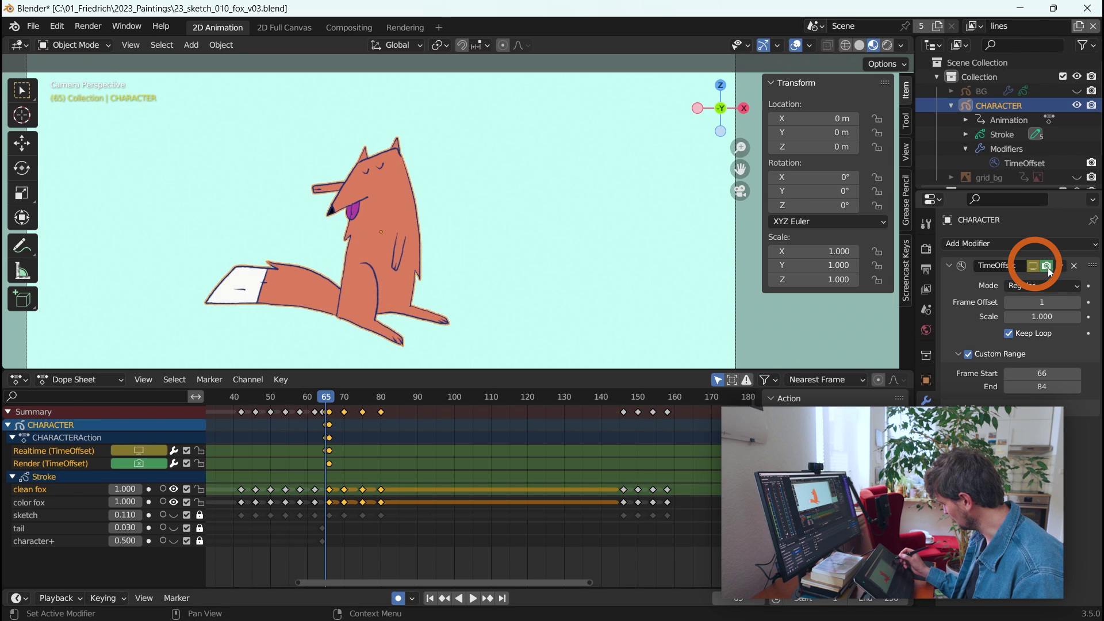
key("space")
Step: Keyframe the Time Offset modifier's visibility toggles at frame 145
left_click(607, 422)
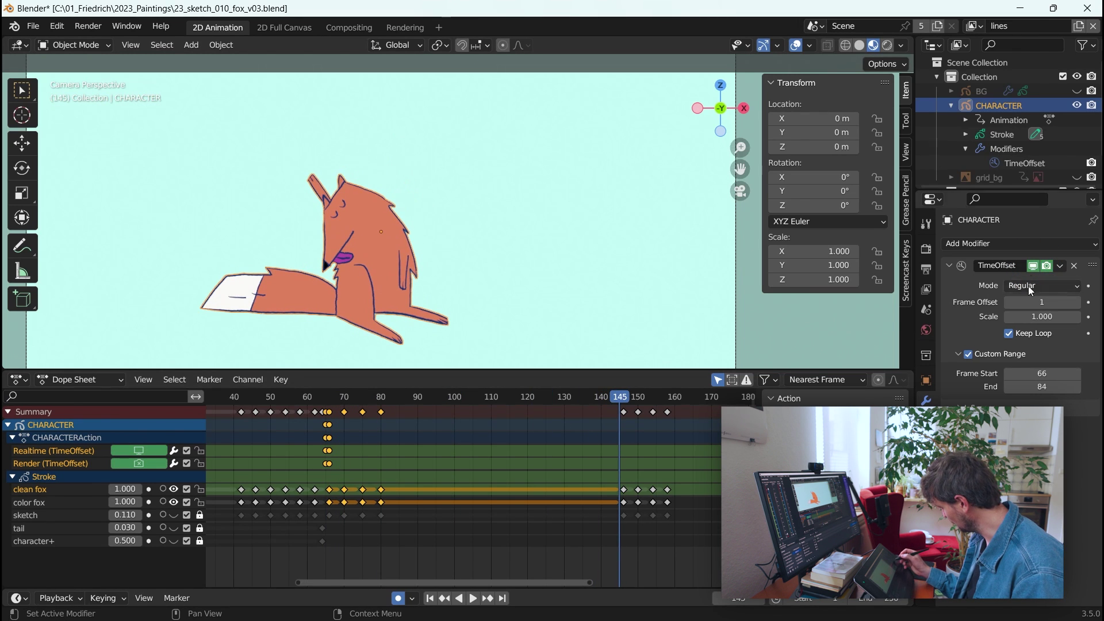
key("i")
key("i")
left_click(614, 399)
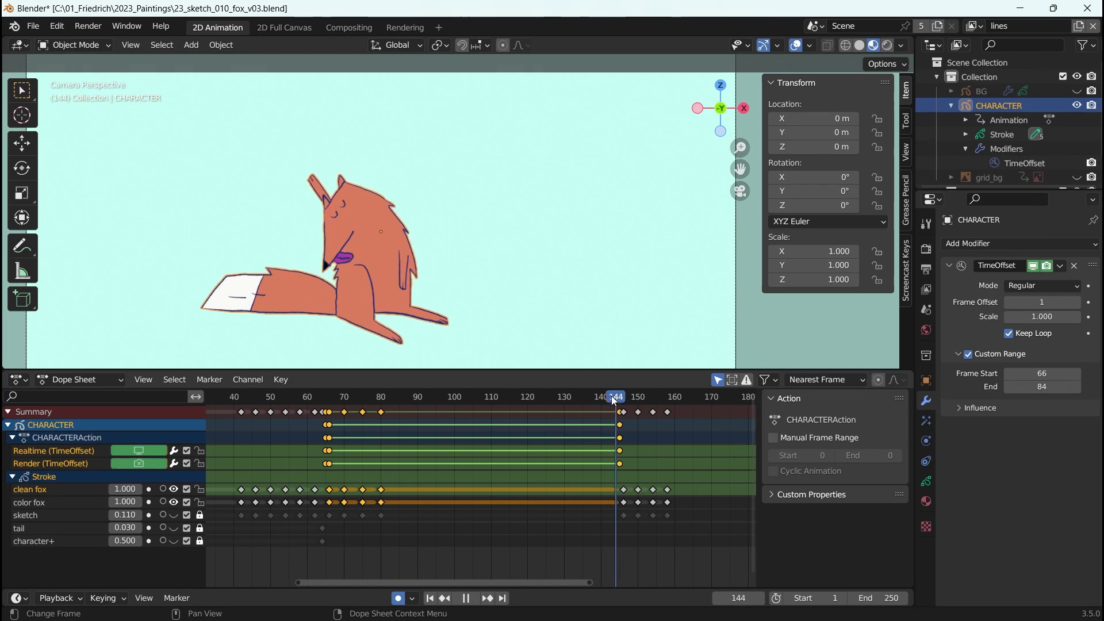